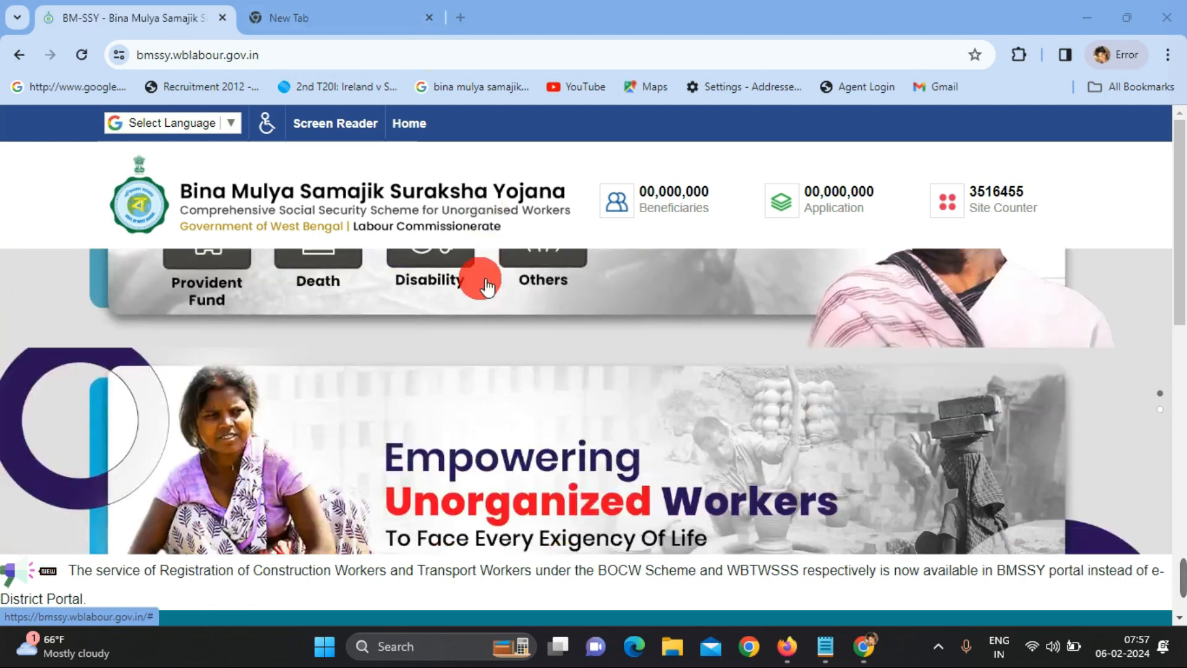
# - Log in through 'Login for PF Passbook & Registration' with a refreshed captcha
pyautogui.scroll(-4, 249, 495)
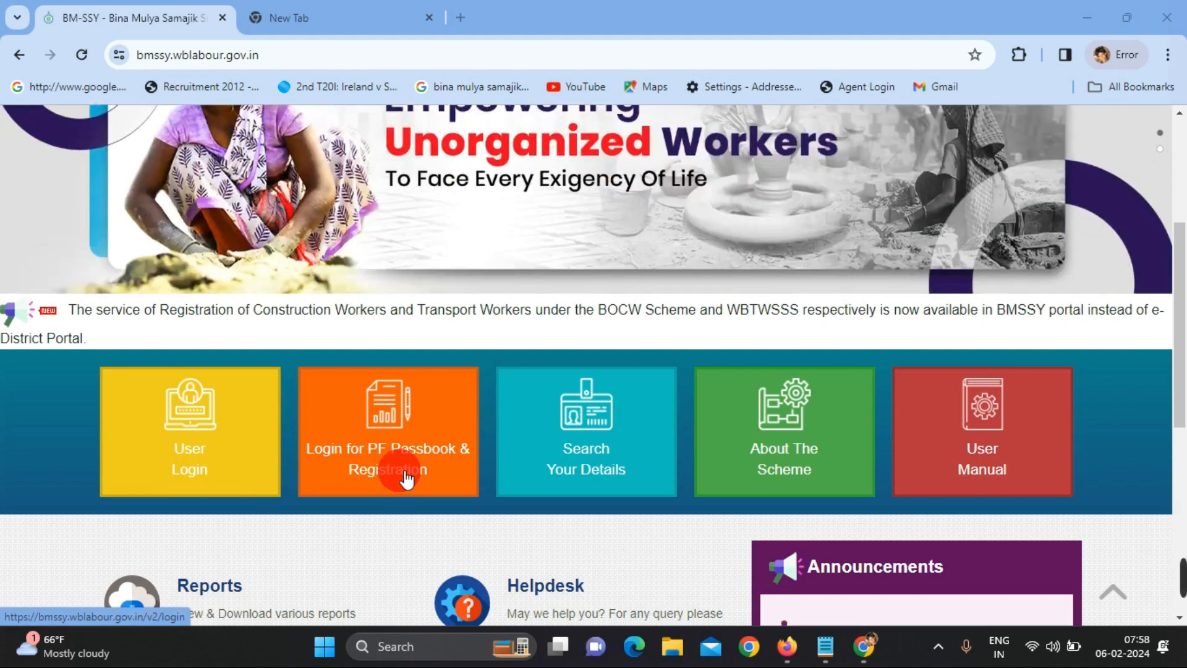
pyautogui.click(405, 479)
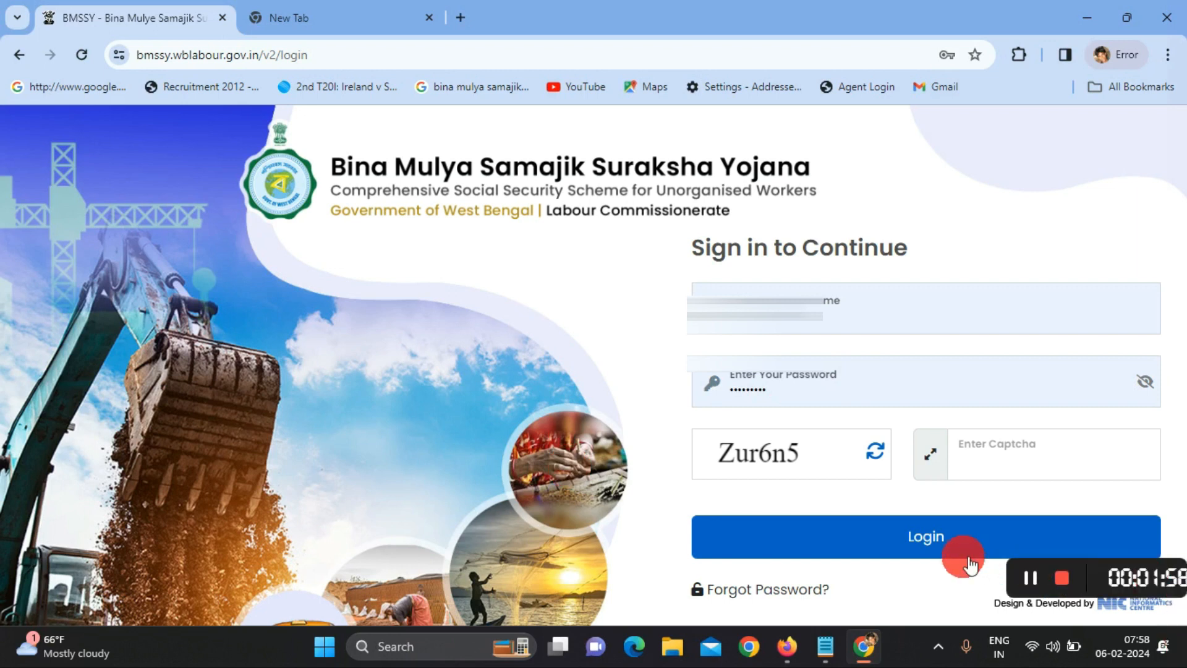
pyautogui.click(875, 451)
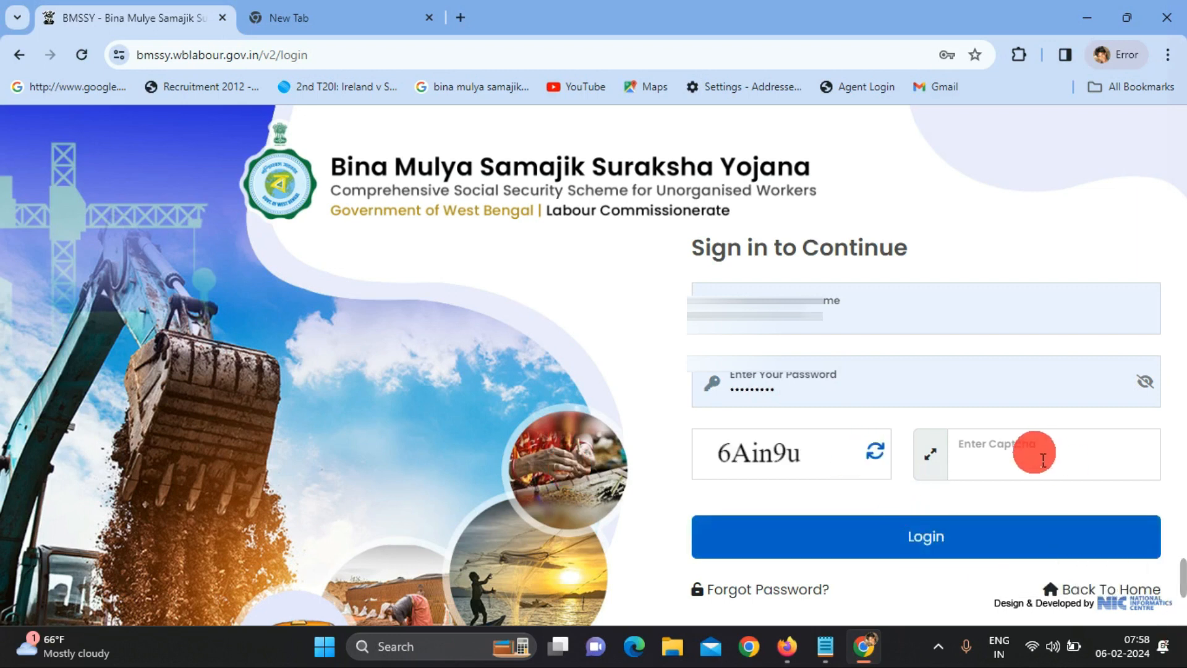
pyautogui.click(1041, 459)
pyautogui.click(1042, 460)
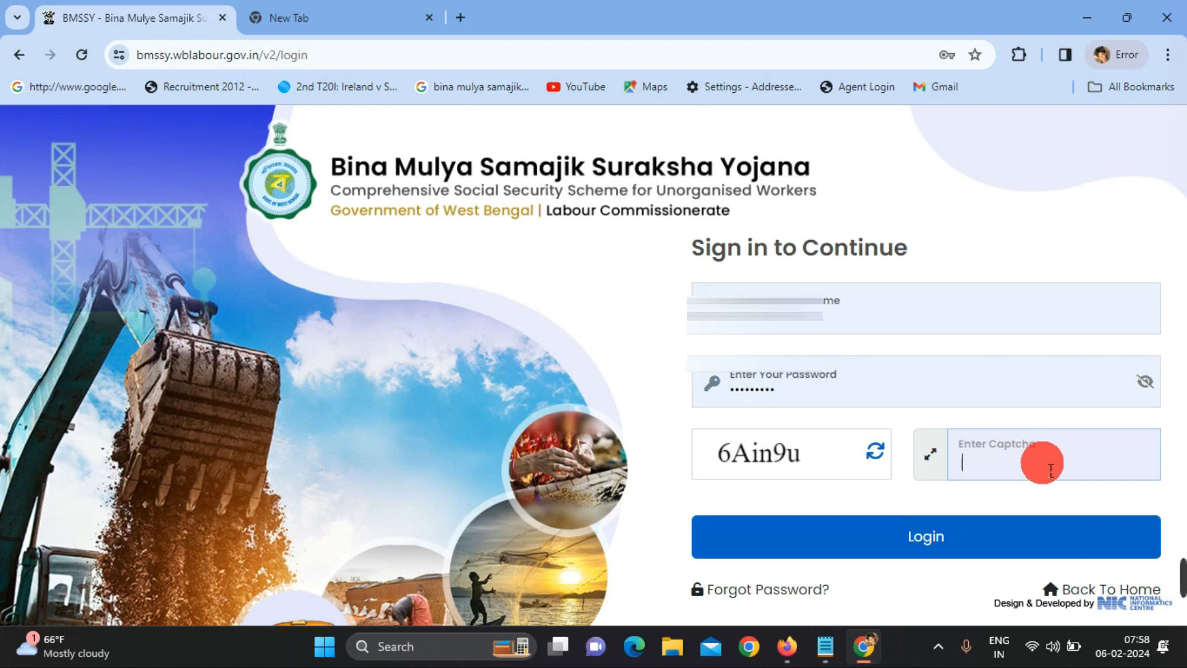
pyautogui.write('6Ain9u')
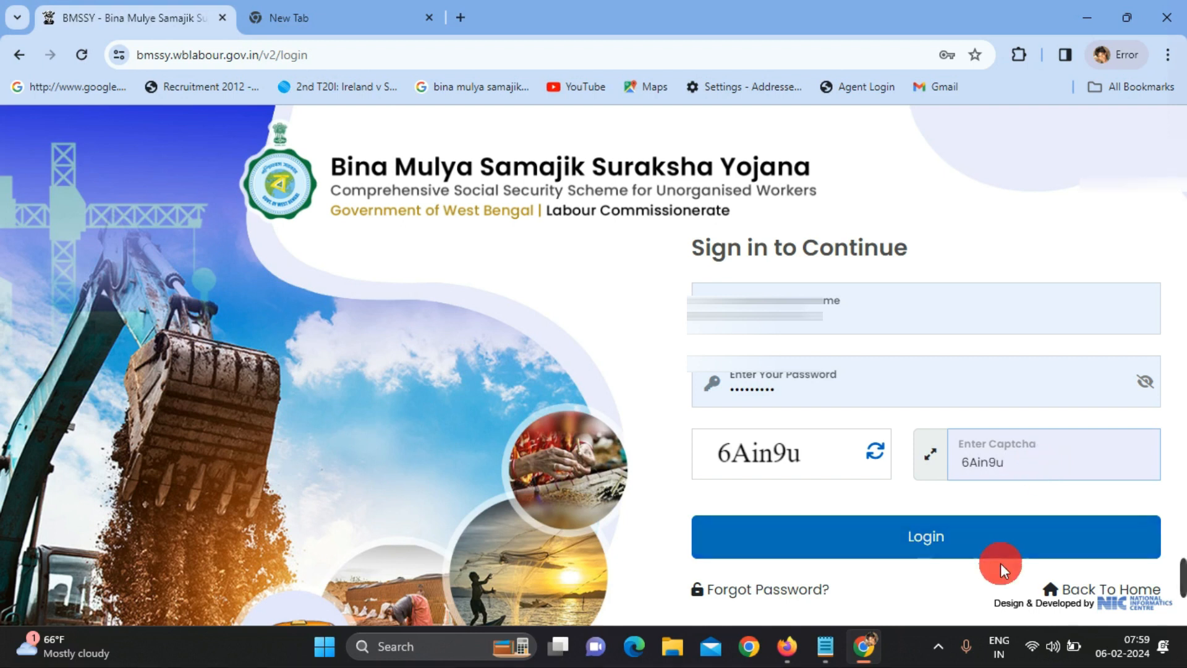
pyautogui.click(931, 548)
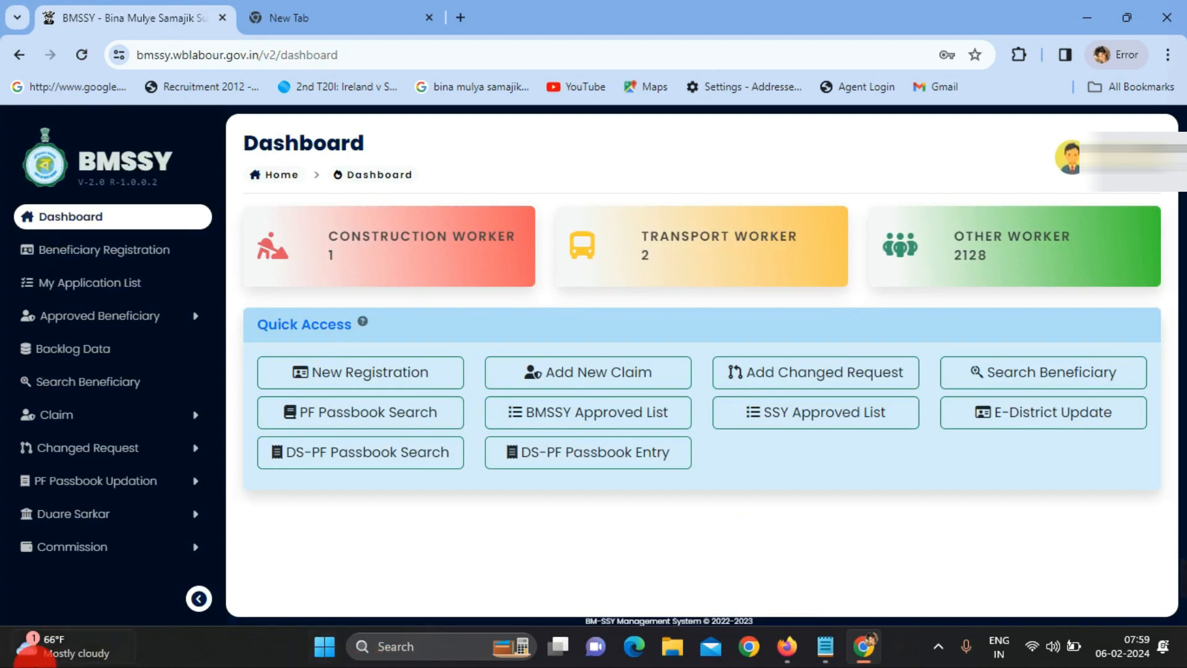
# - Start a Changed Request New Entry, paste the beneficiary's SSIN and search for it
pyautogui.click(165, 454)
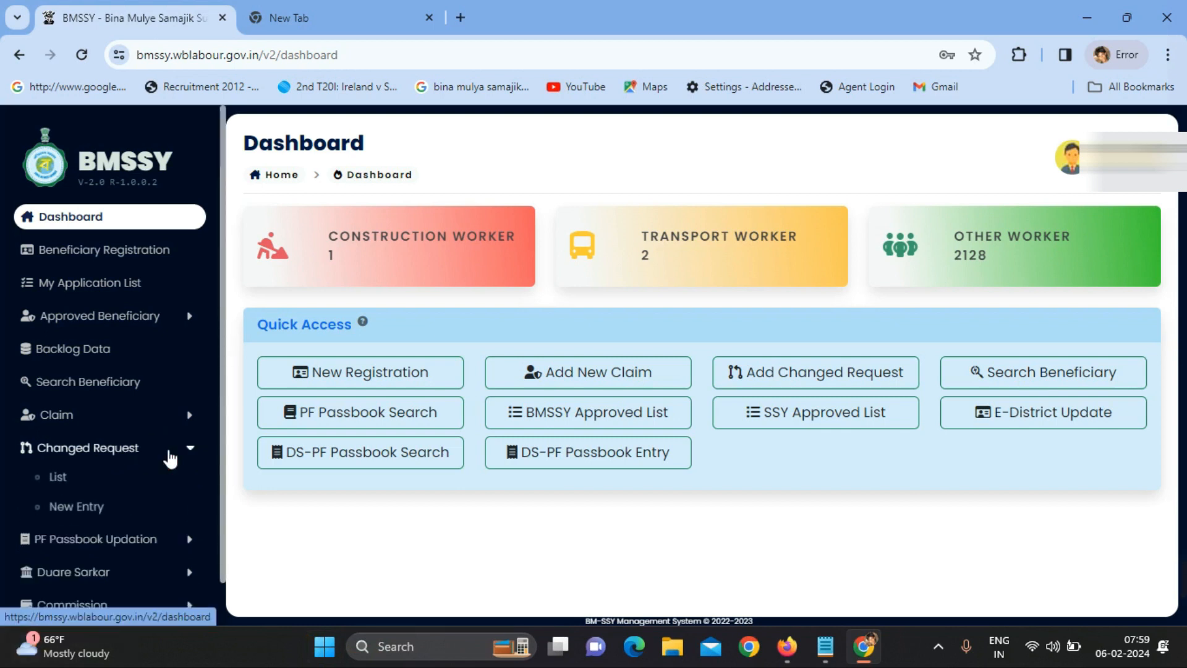
pyautogui.click(93, 514)
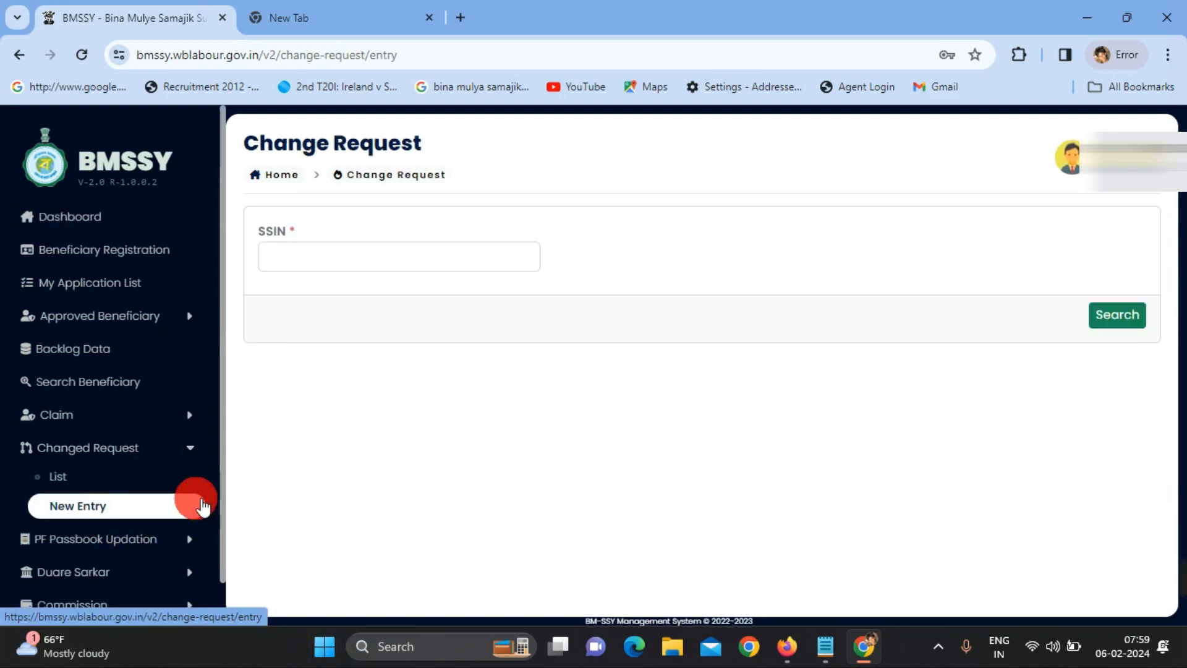
pyautogui.click(320, 255)
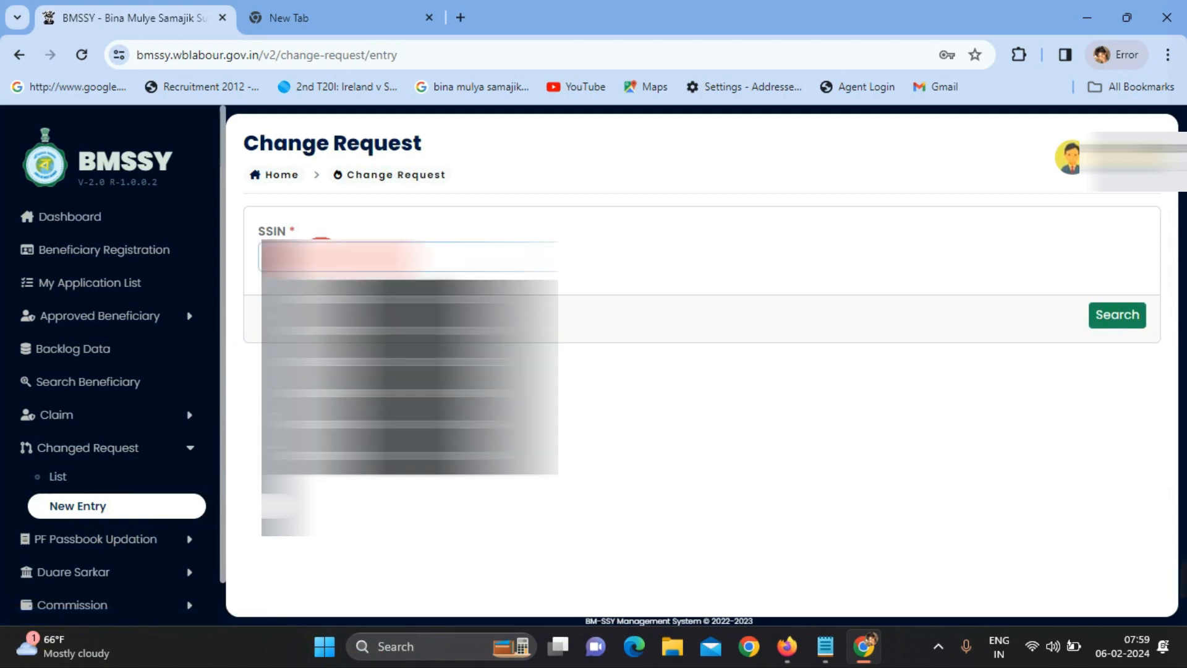
pyautogui.hotkey('ctrl', 'v')
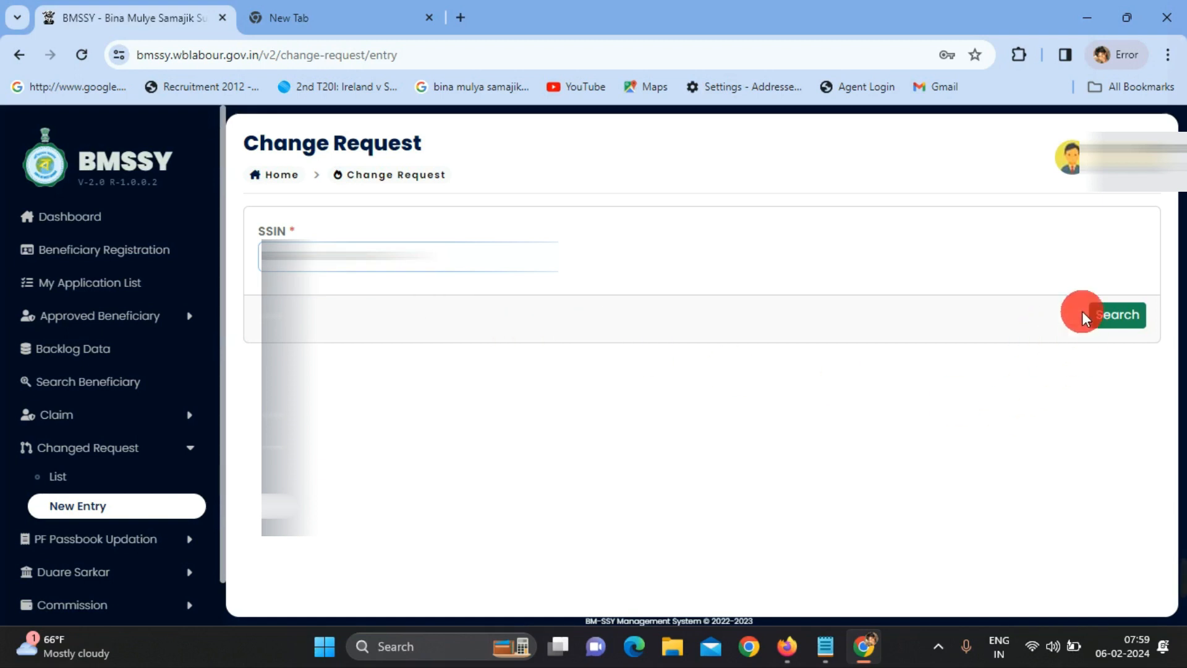
pyautogui.click(1098, 311)
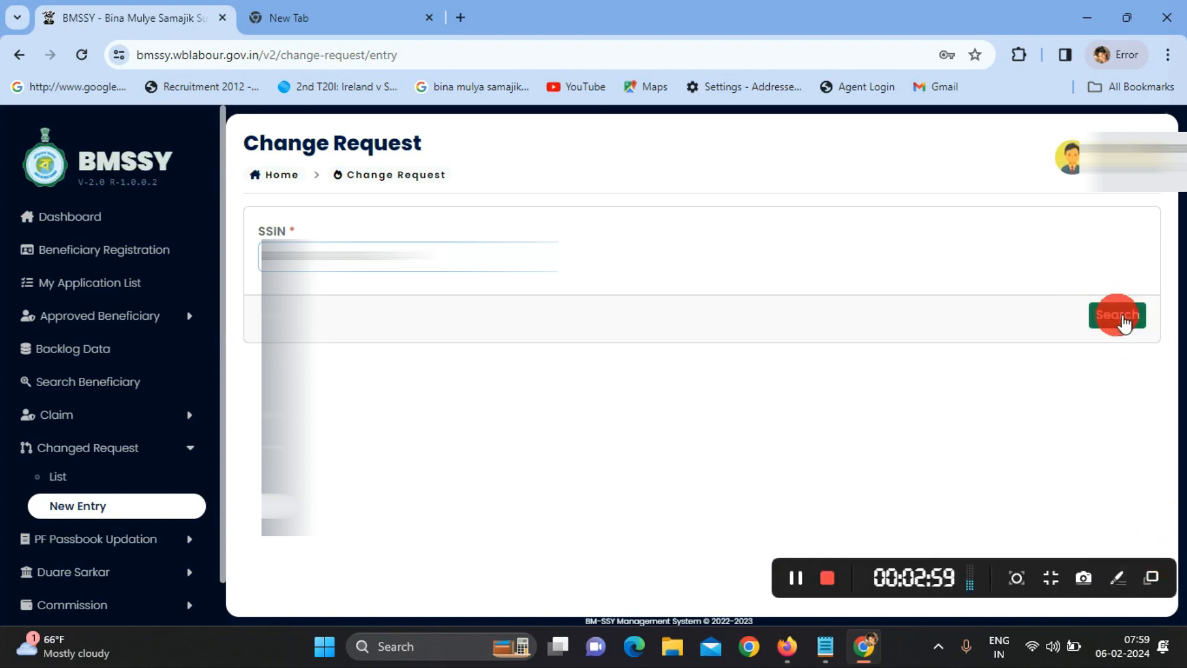
# - On the loaded beneficiary record, tick '7. Nominee Details' for change and go next
pyautogui.click(1117, 319)
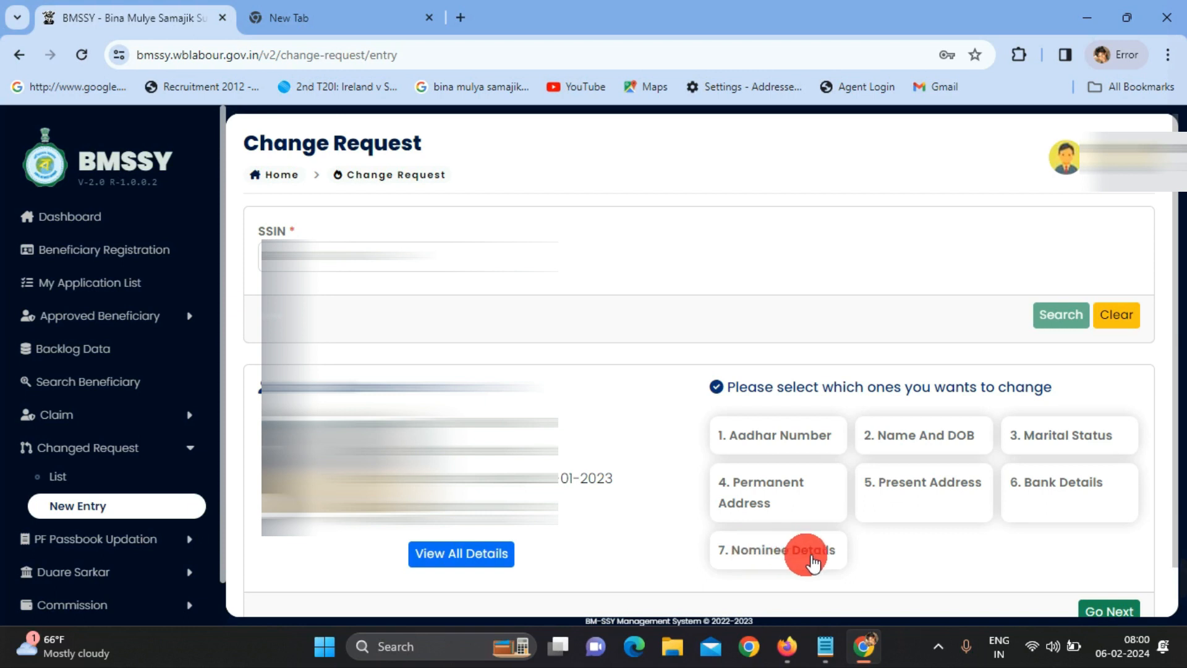
pyautogui.click(765, 553)
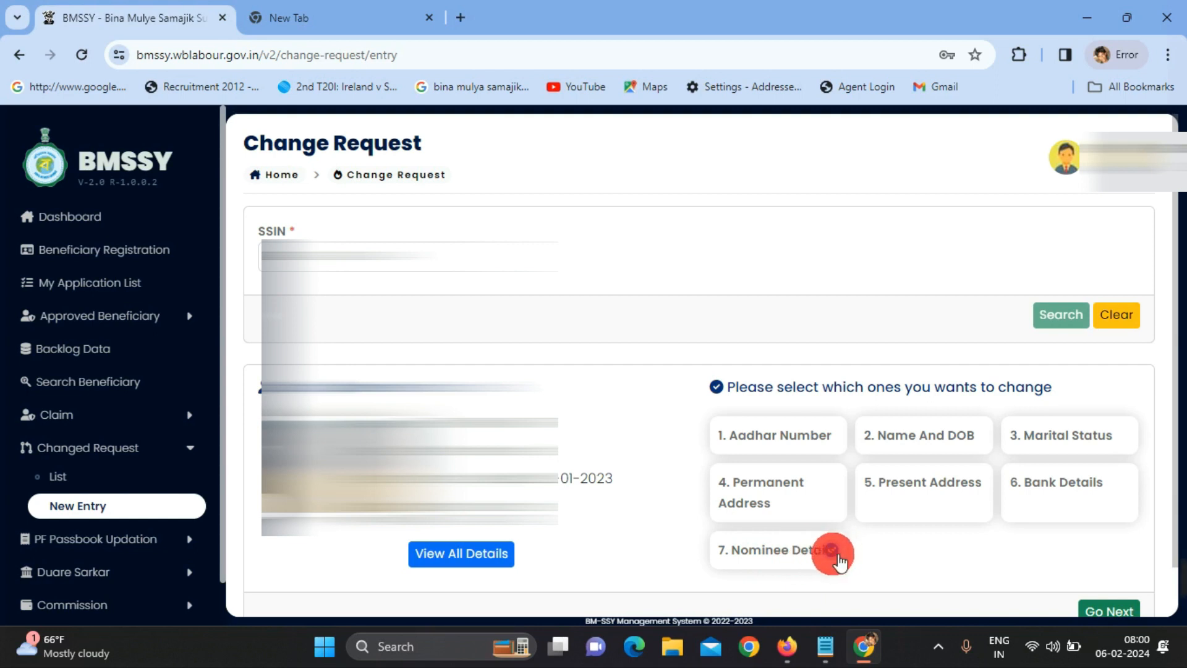
pyautogui.click(1104, 612)
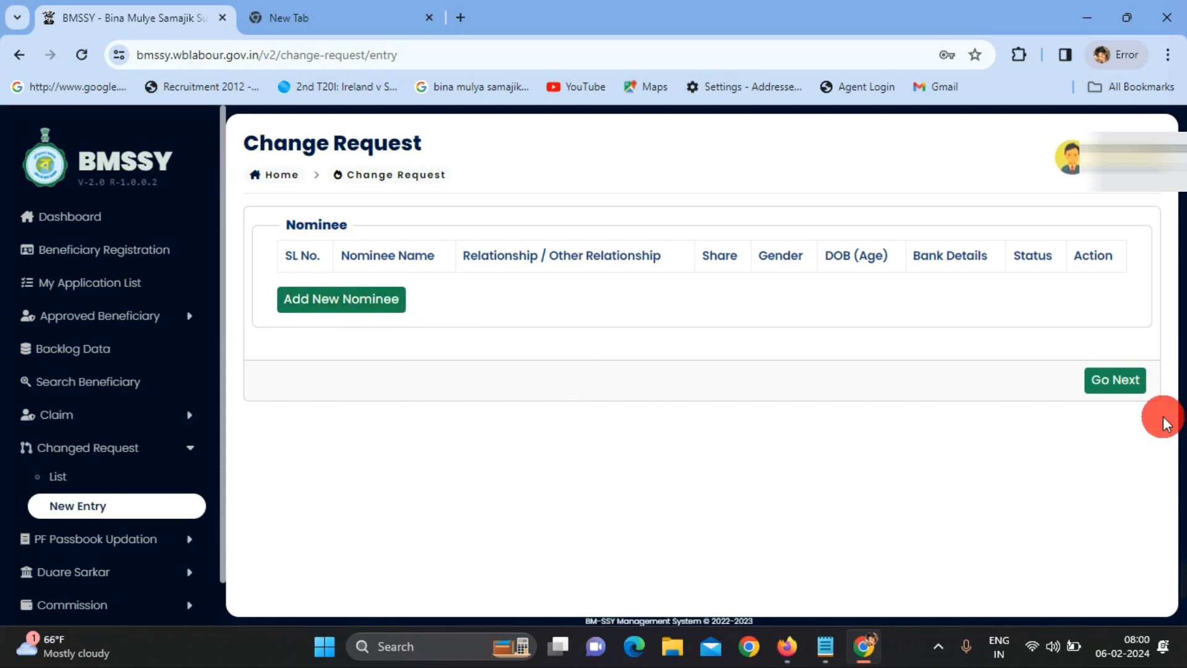
# - Open the Add Nominee form and enter the nominee's name
pyautogui.moveTo(1171, 568)
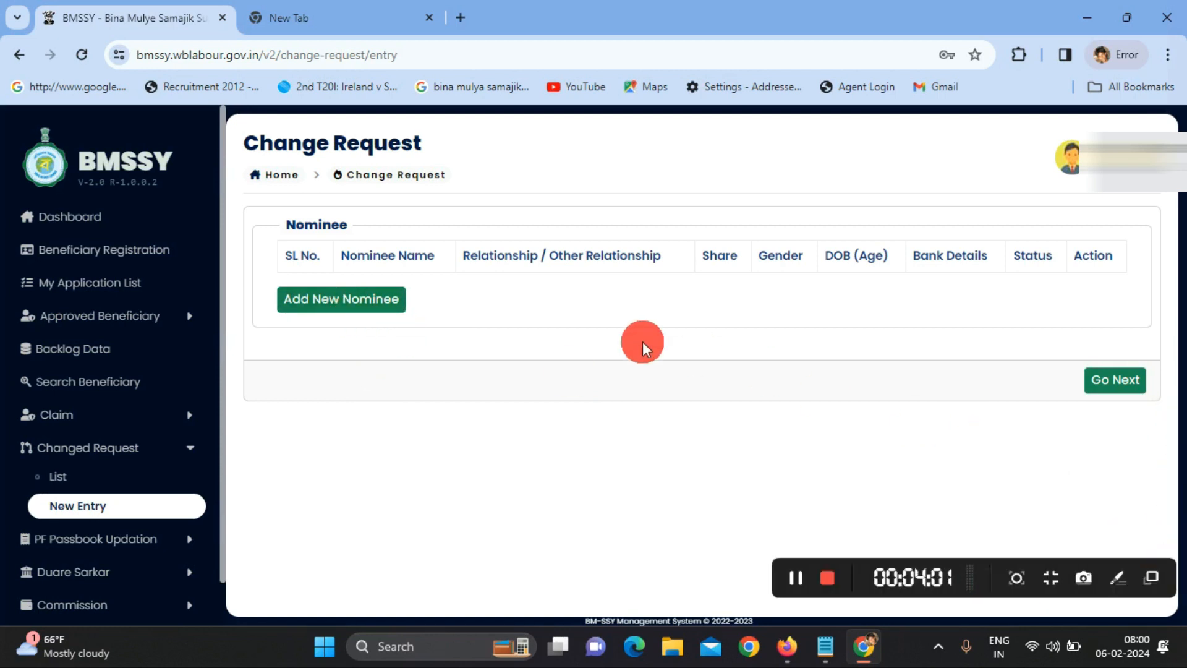
pyautogui.click(324, 302)
pyautogui.click(402, 272)
pyautogui.click(380, 276)
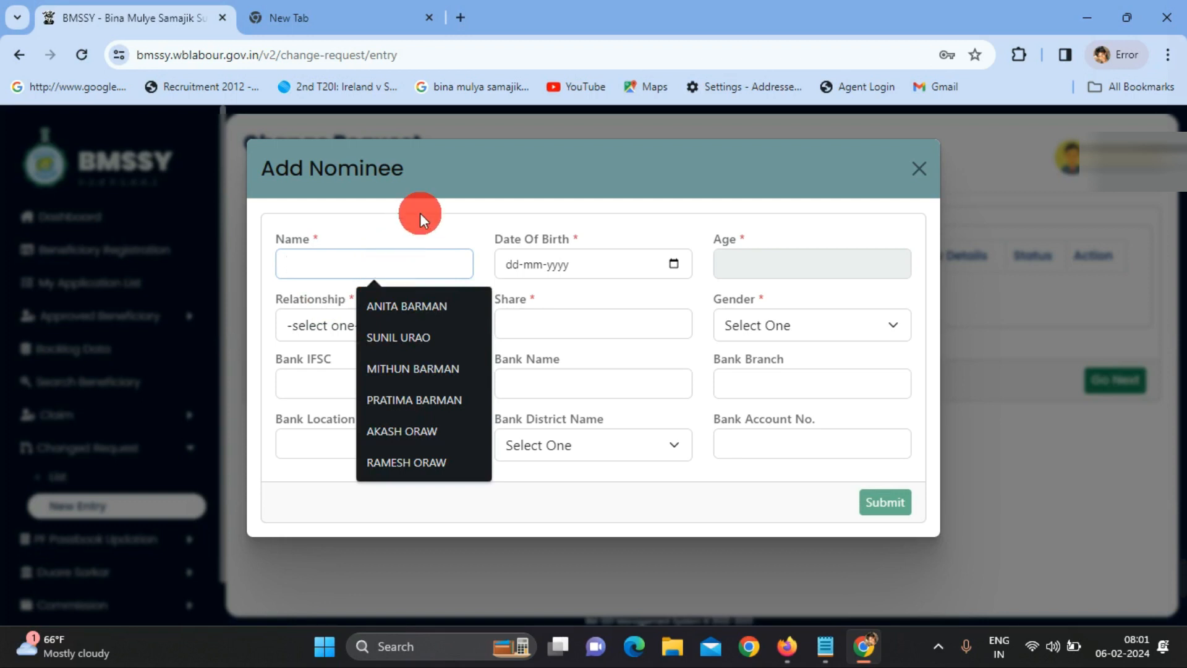
pyautogui.click(427, 226)
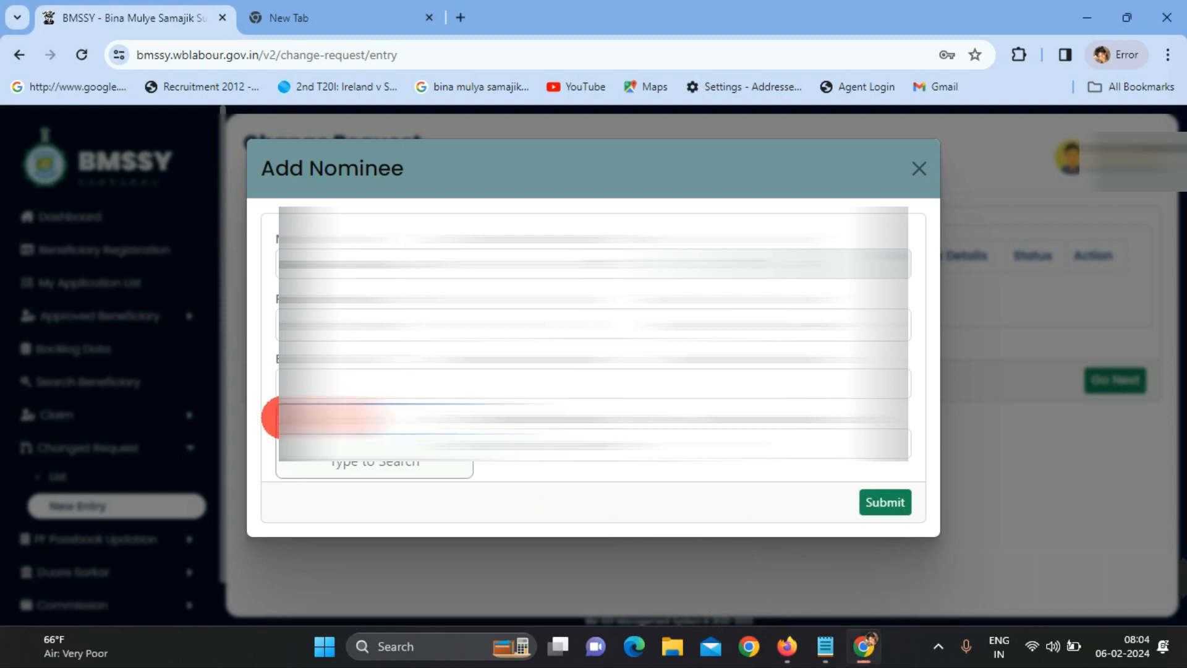
# - Search bank branches for 07069 and select SBIN State Bank of India Kamar Para
pyautogui.click(281, 417)
pyautogui.click(272, 418)
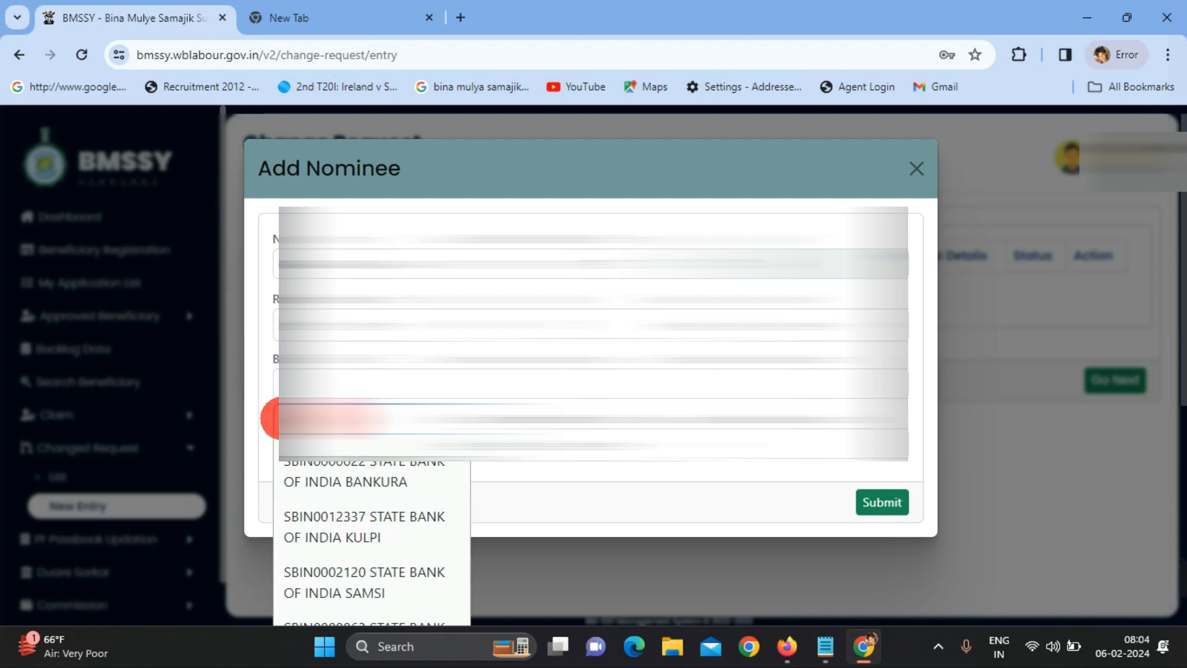
pyautogui.write('07069')
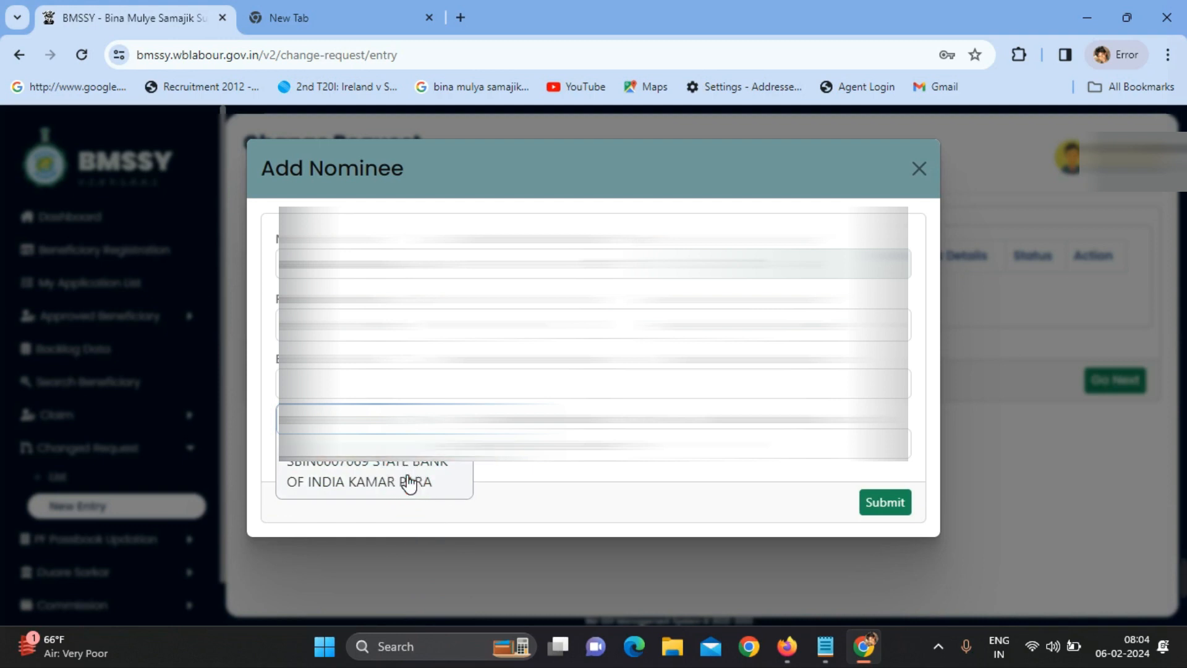
pyautogui.click(408, 481)
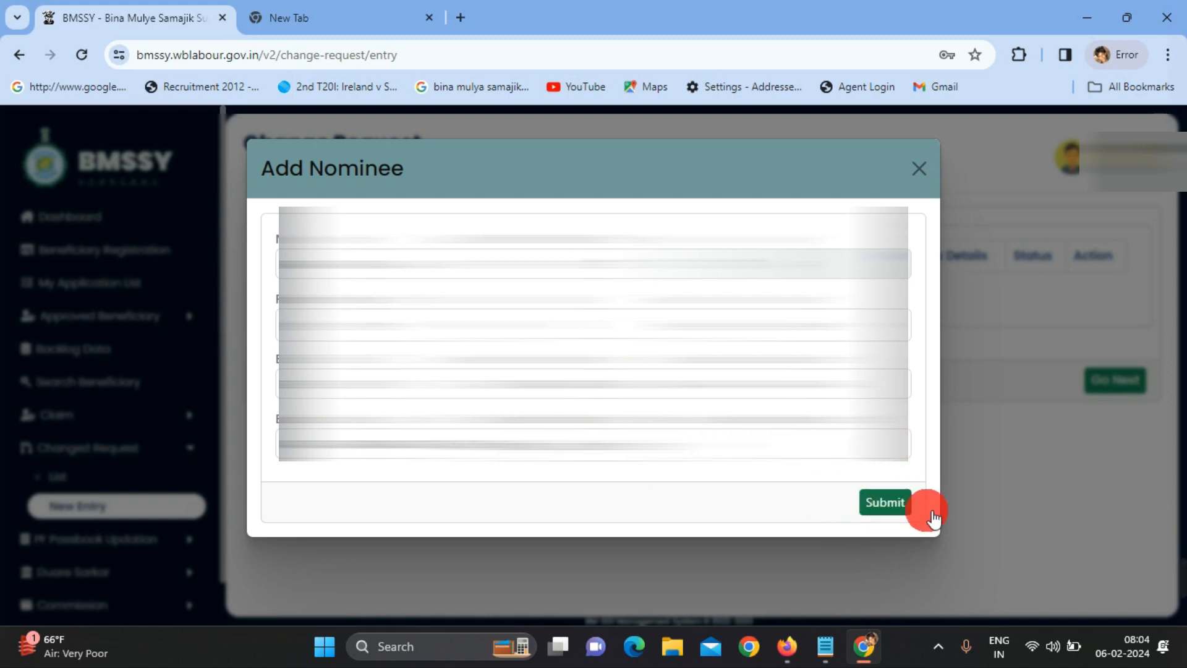
# - Submit the Add Nominee form, fixing the empty-field error, to list the nominee as Changed Request
pyautogui.moveTo(1181, 587)
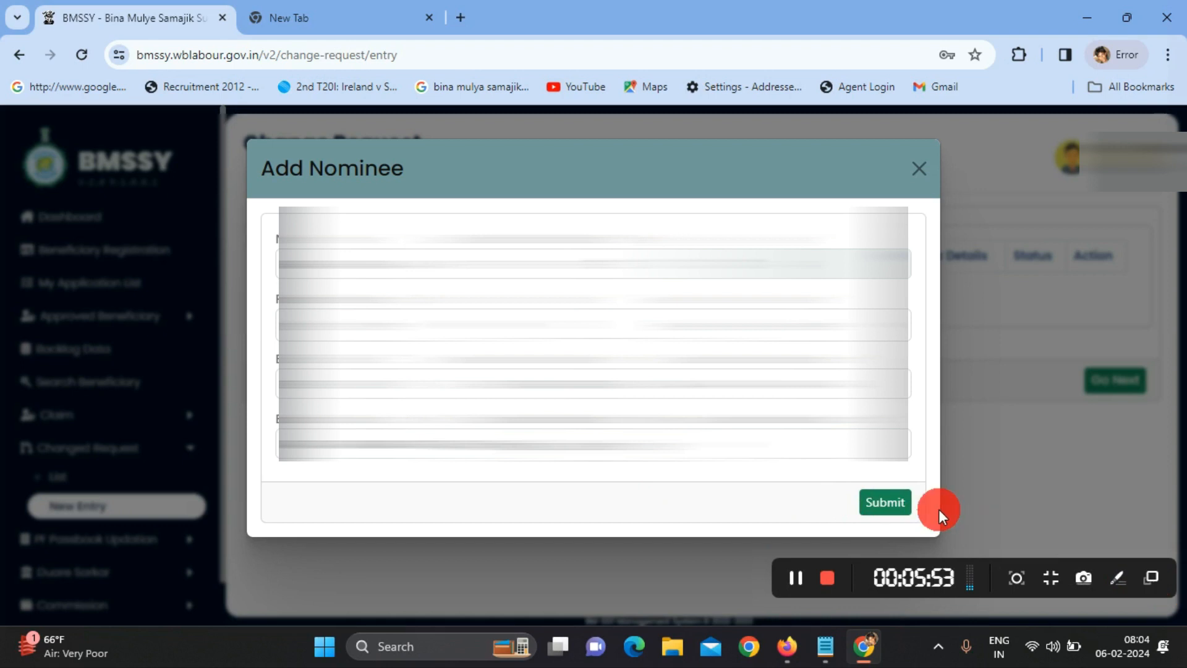
pyautogui.click(873, 502)
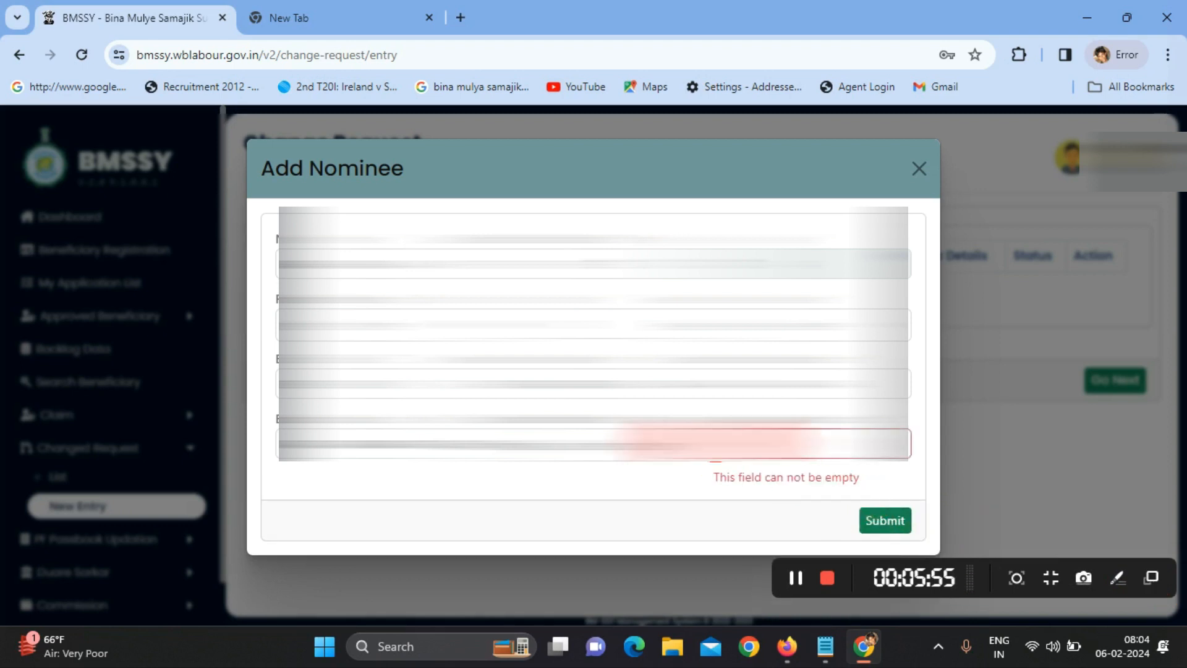
pyautogui.click(709, 441)
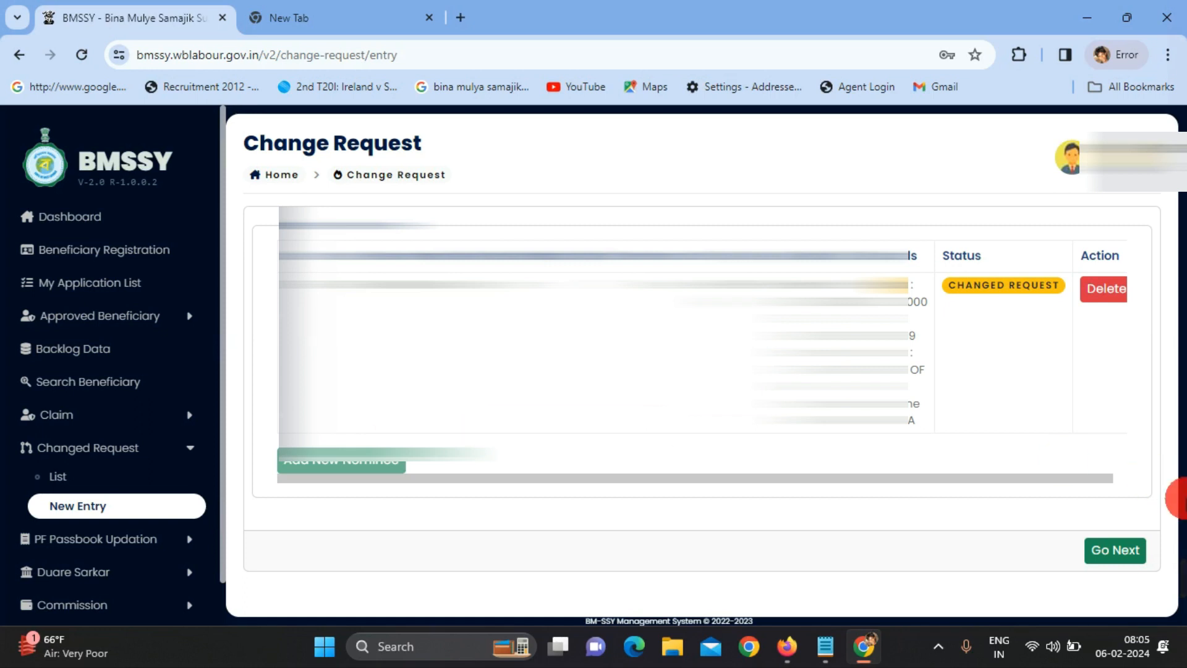
pyautogui.moveTo(1184, 567)
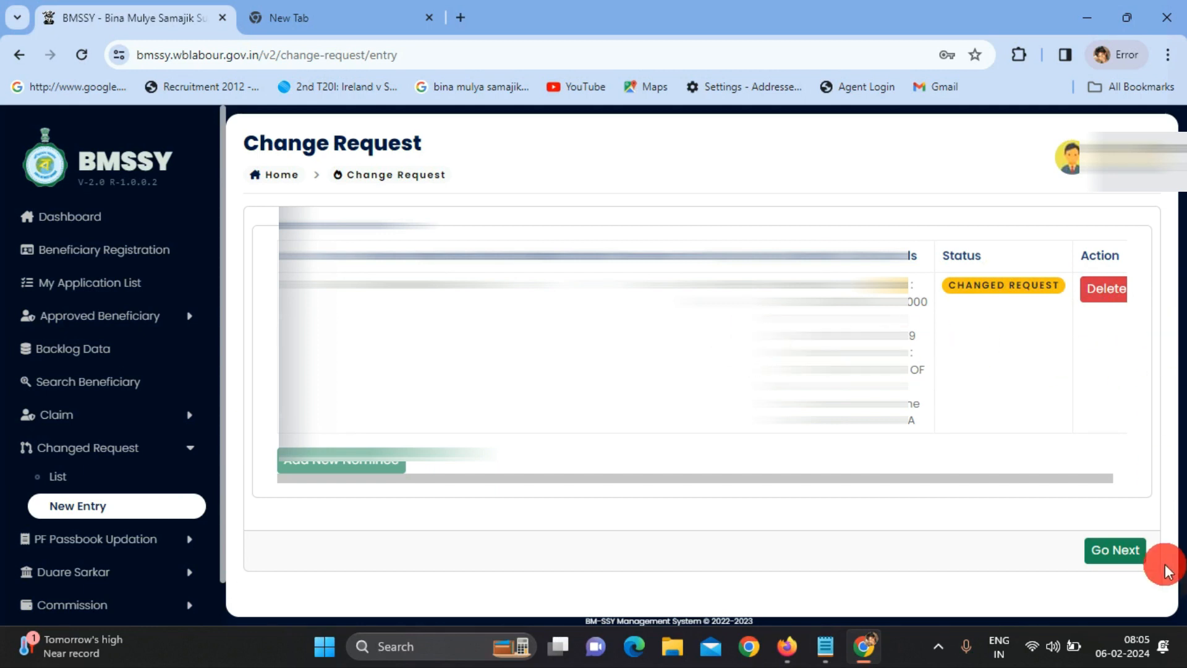
# - Attach the 29 KB Nominee Declaration PDF in the Upload Documents step and upload it
pyautogui.moveTo(1169, 602)
pyautogui.click(1123, 550)
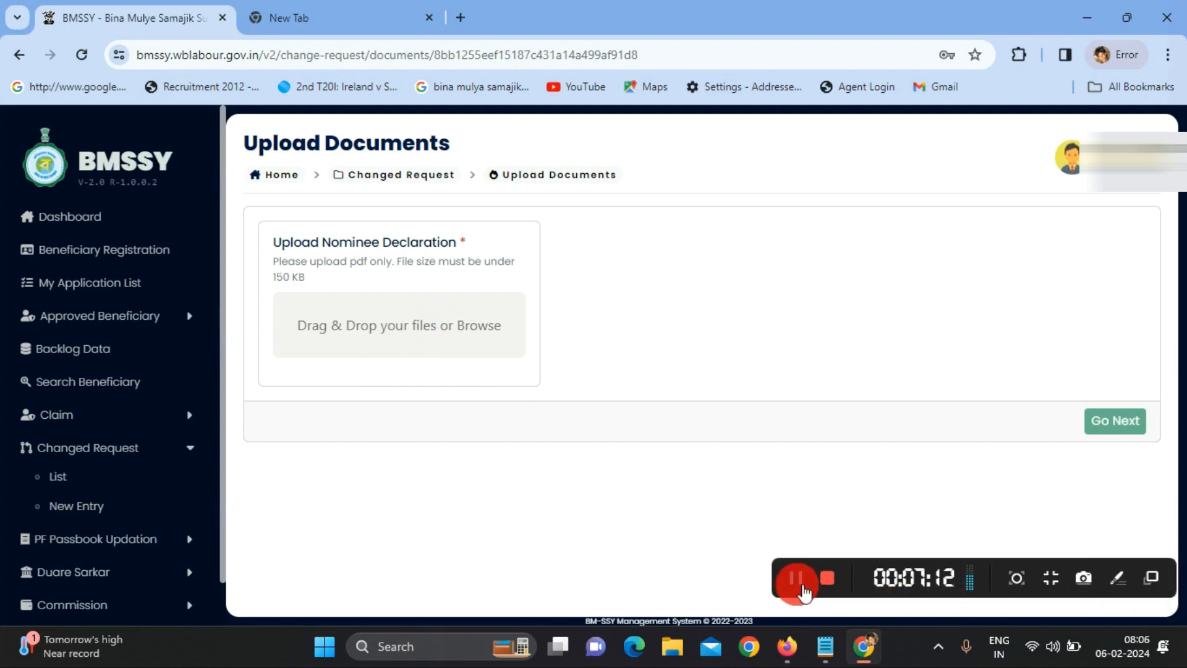
pyautogui.click(312, 340)
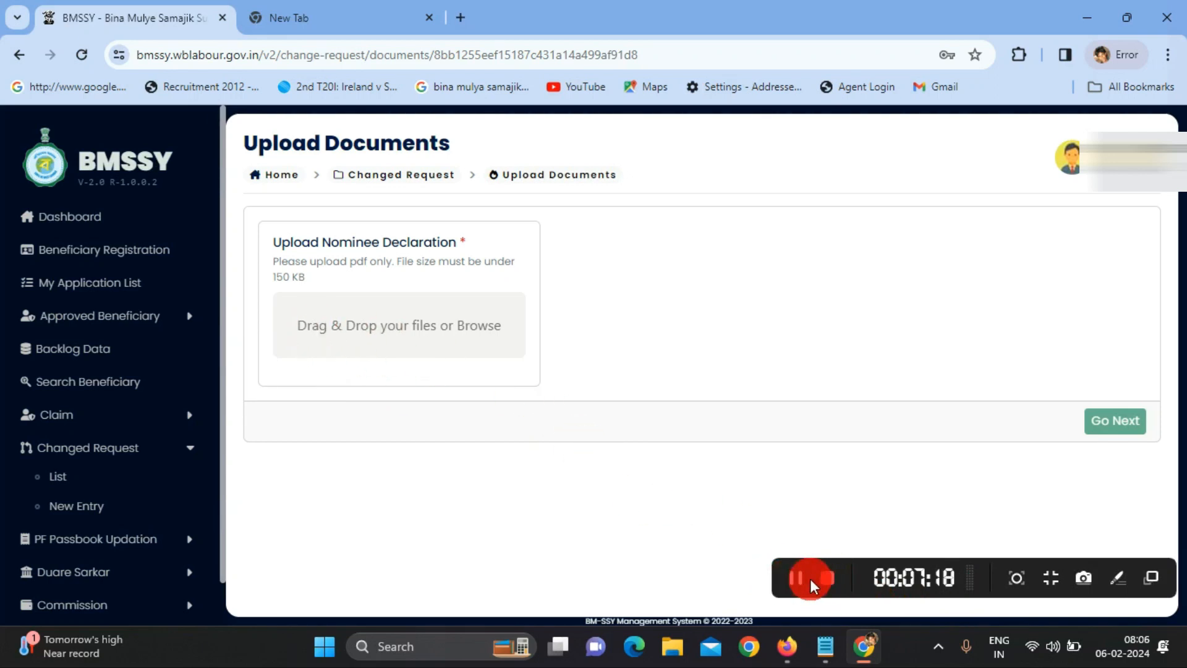
pyautogui.click(810, 578)
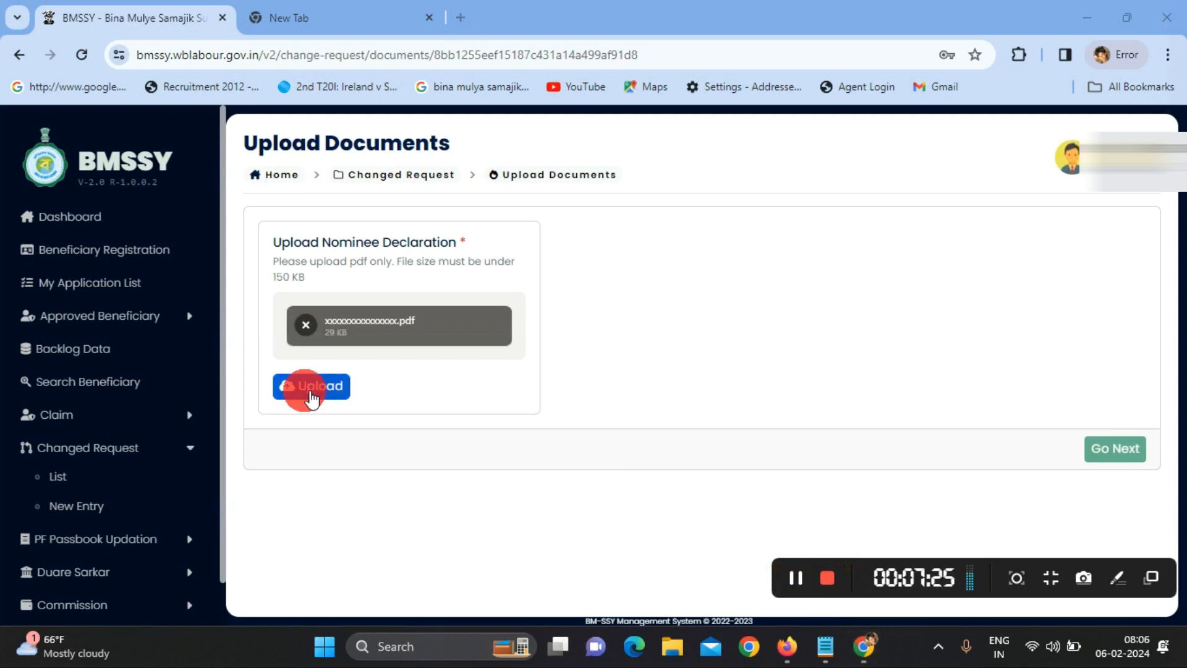
pyautogui.click(309, 389)
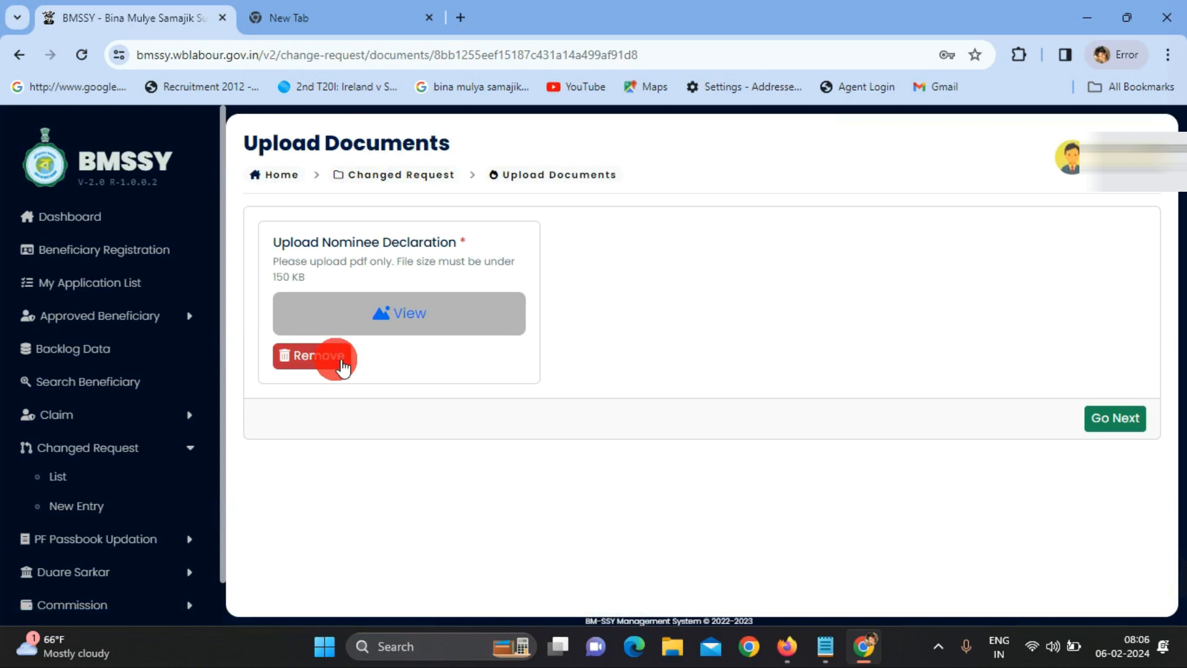
# - On the Final Preview page, tick the declaration checkbox at the bottom
pyautogui.click(1100, 418)
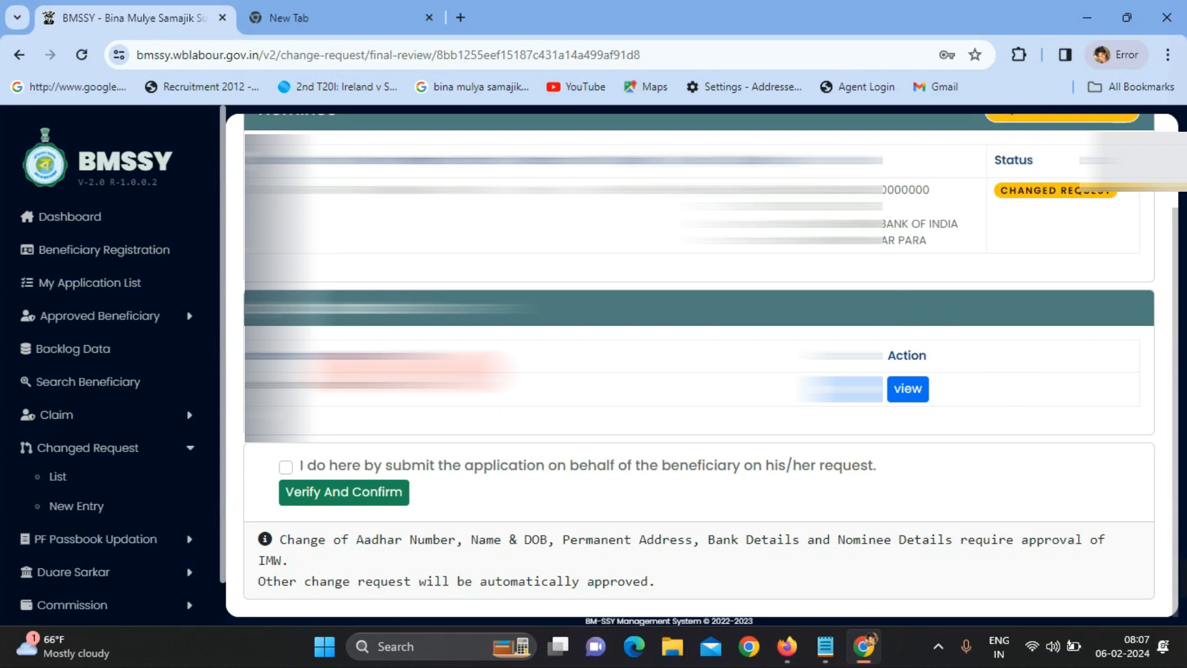
pyautogui.scroll(1, 640, 373)
pyautogui.scroll(-1, 698, 365)
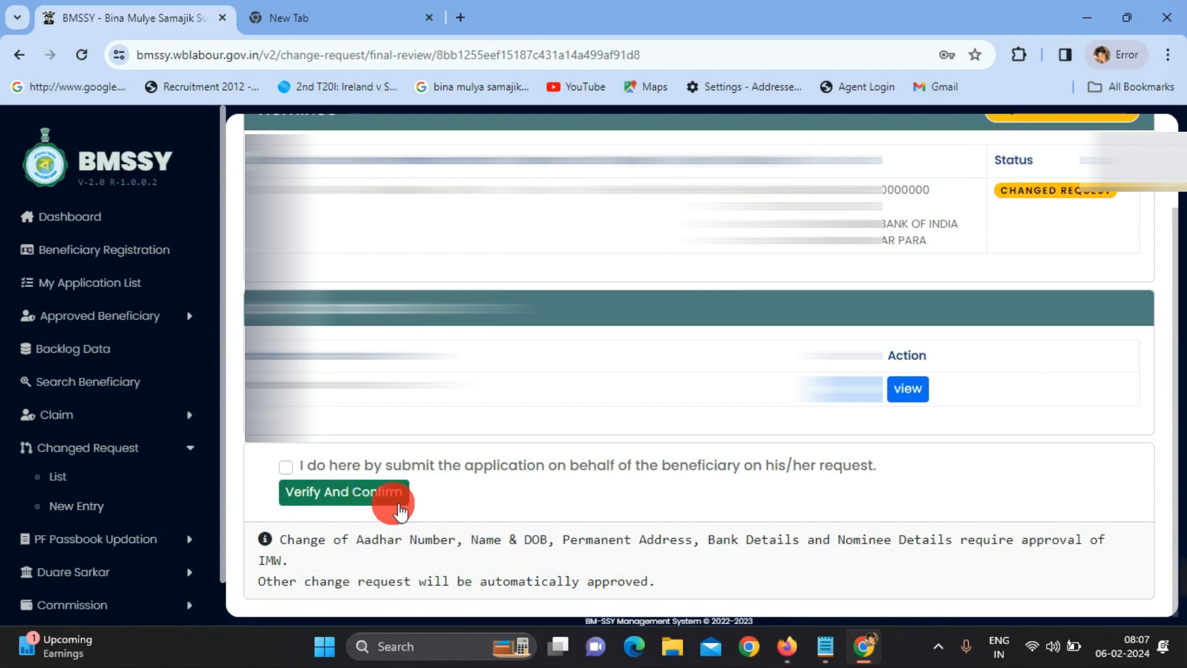
pyautogui.click(287, 469)
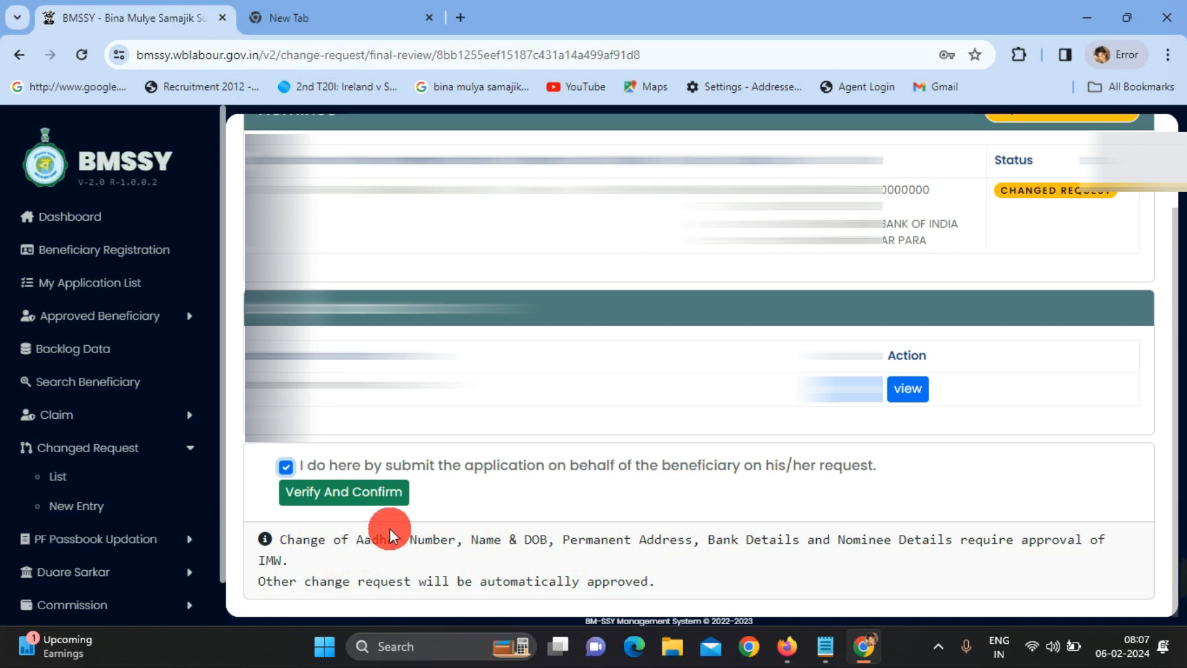
# - Press Verify And Confirm to submit the nominee change request
pyautogui.click(341, 498)
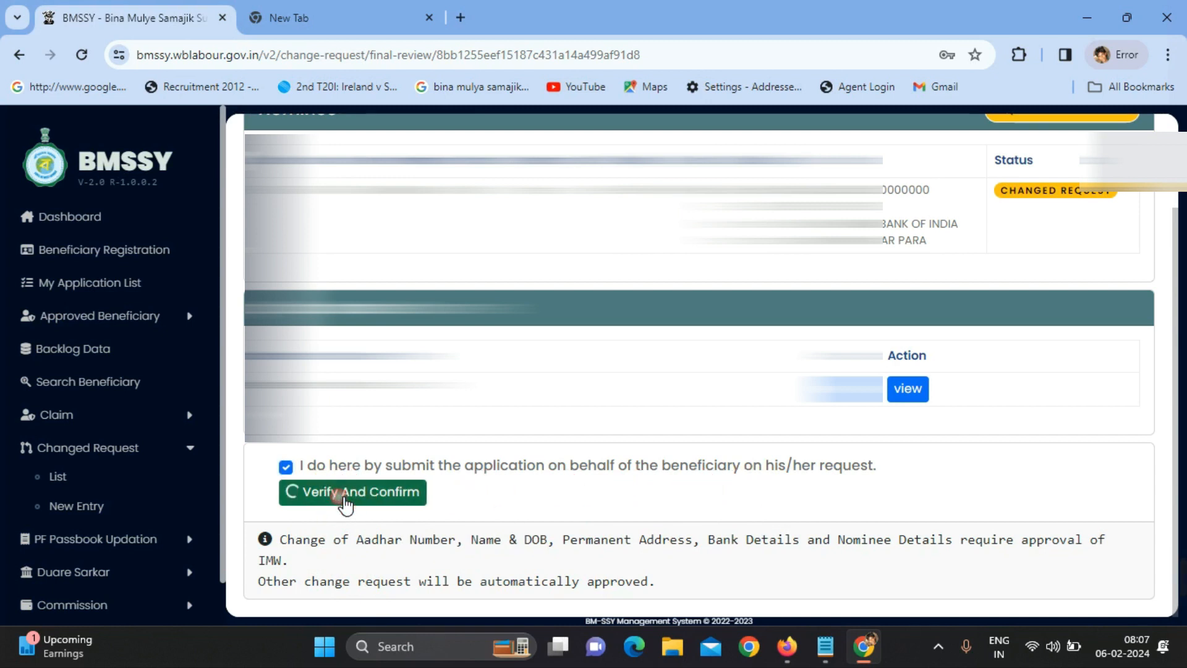